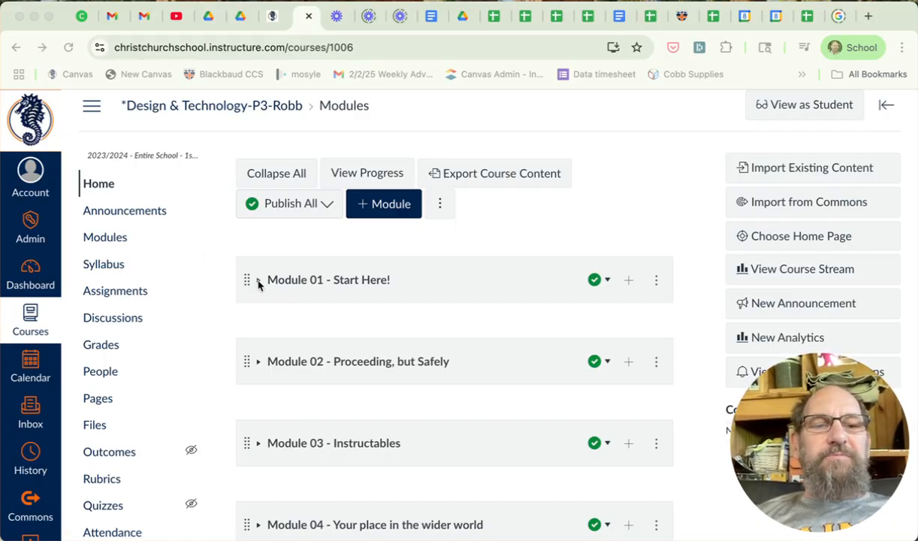
{"action": "left_click", "coordinate": [246, 281]}
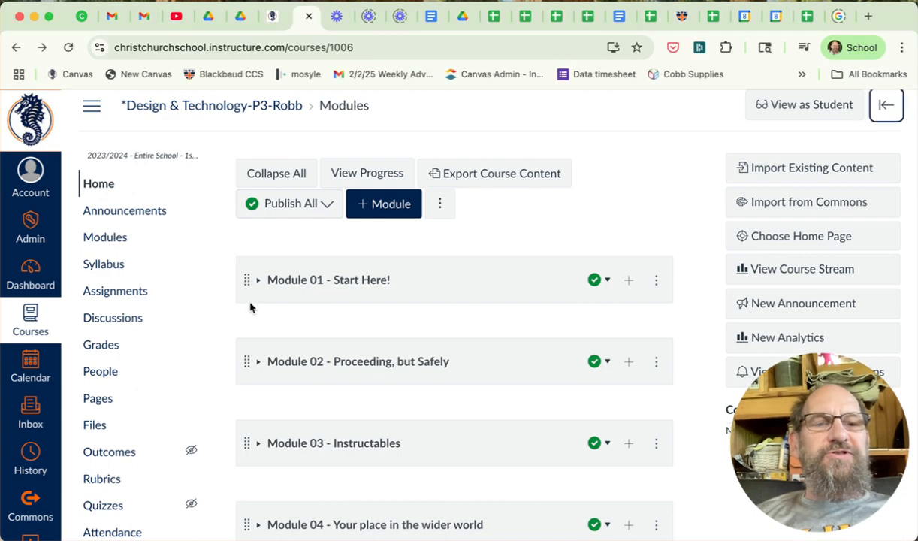
{"action": "mouse_move", "coordinate": [248, 283]}
{"action": "left_mouse_down"}
{"action": "mouse_move", "coordinate": [247, 388]}
{"action": "mouse_move", "coordinate": [240, 272]}
{"action": "left_mouse_up"}
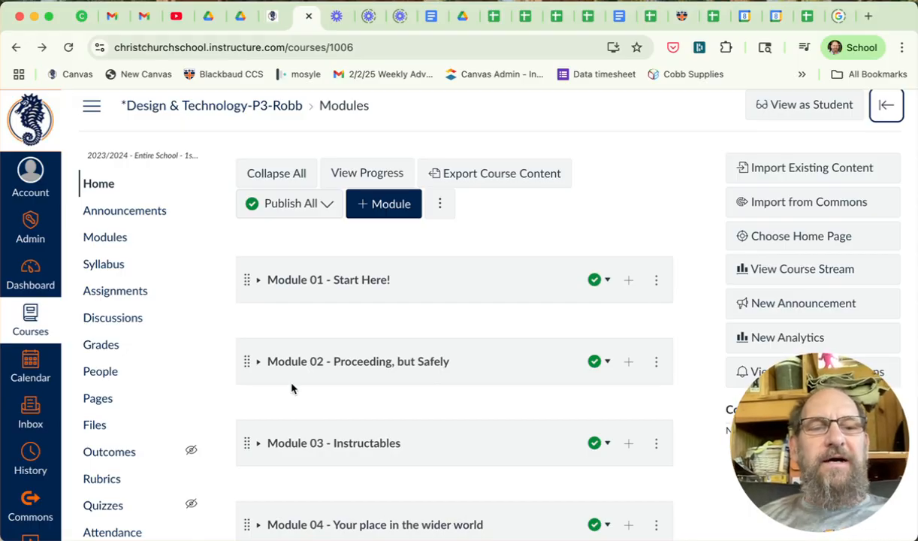
Open the course's Files area and view the contents of the Module 03 folder.
{"action": "scroll", "coordinate": [293, 388], "scroll_direction": "down", "scroll_amount": 10}
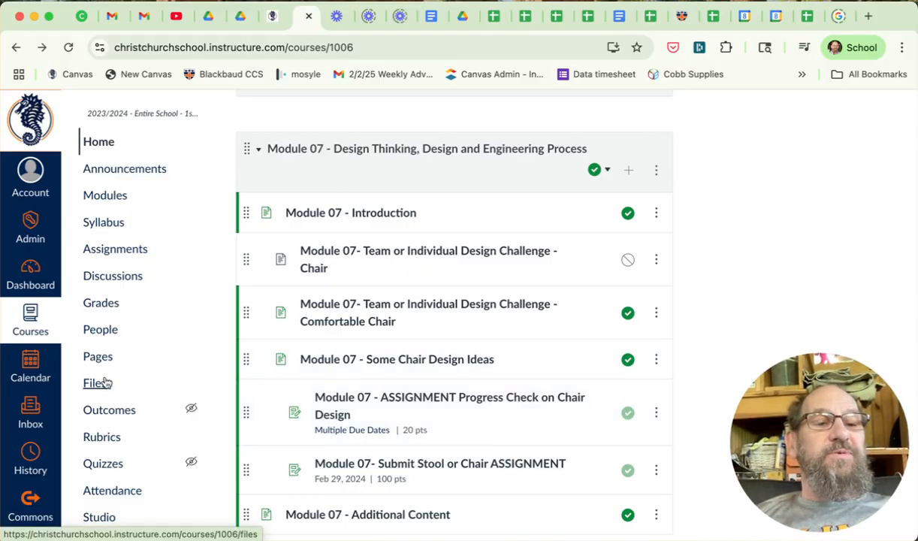
{"action": "scroll", "coordinate": [103, 385], "scroll_direction": "down", "scroll_amount": 1}
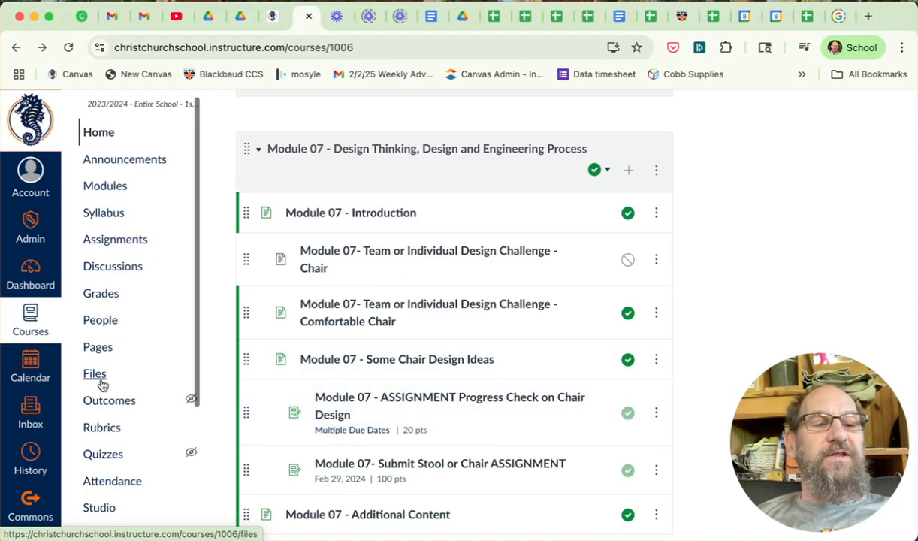
{"action": "left_click", "coordinate": [100, 377]}
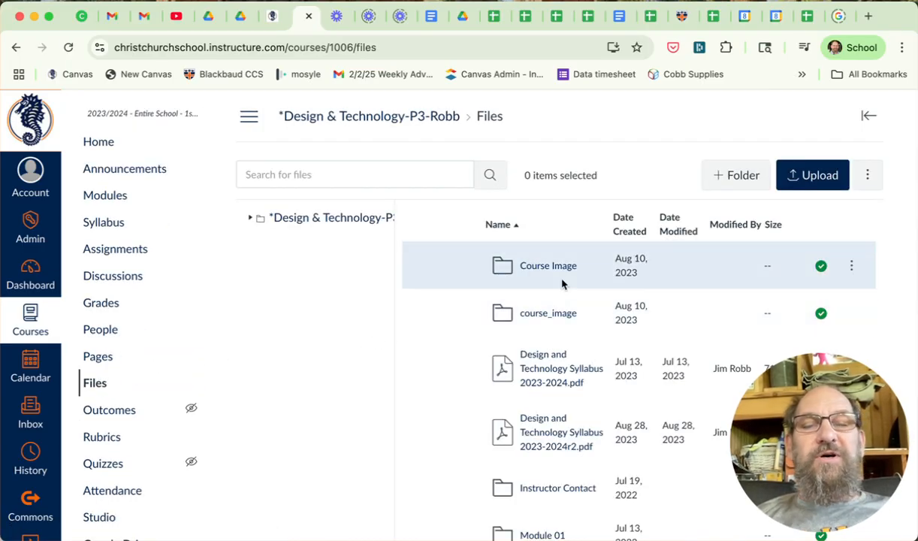
{"action": "scroll", "coordinate": [563, 283], "scroll_direction": "down", "scroll_amount": 9}
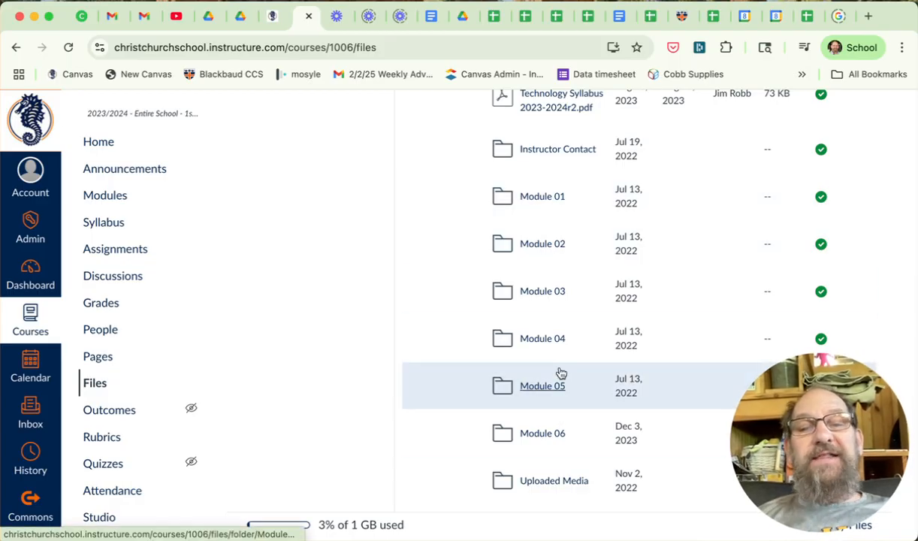
{"action": "left_click", "coordinate": [544, 295]}
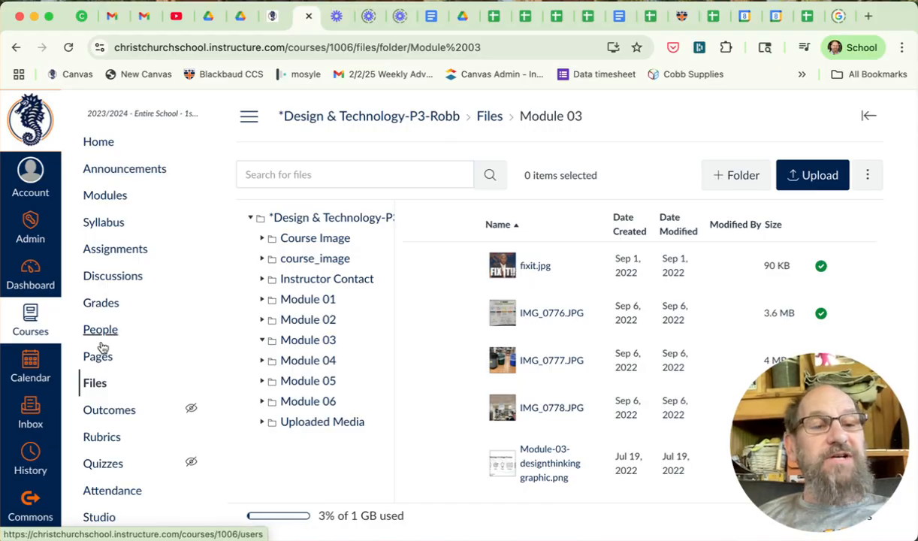
Return to the course's Modules page and browse the existing assignments that can be added to Module 07.
{"action": "scroll", "coordinate": [100, 301], "scroll_direction": "down", "scroll_amount": 2}
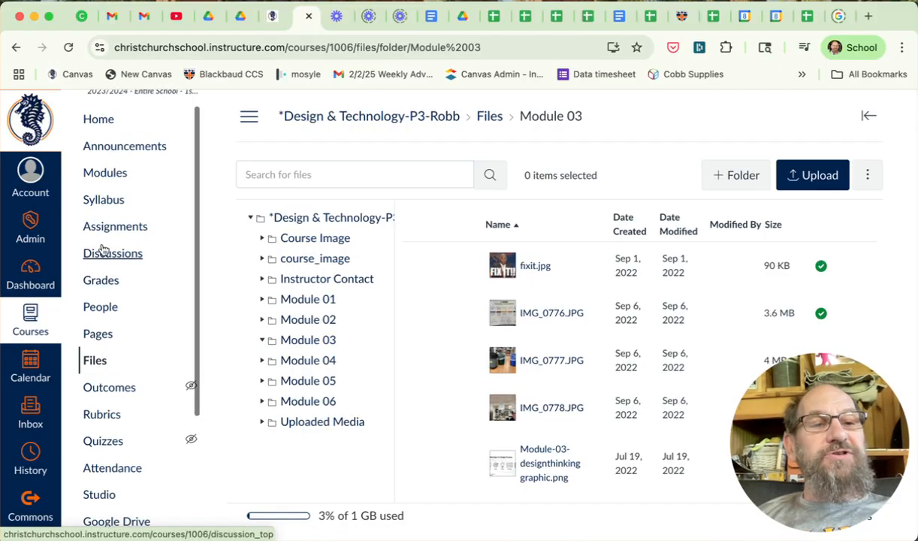
{"action": "left_click", "coordinate": [105, 174]}
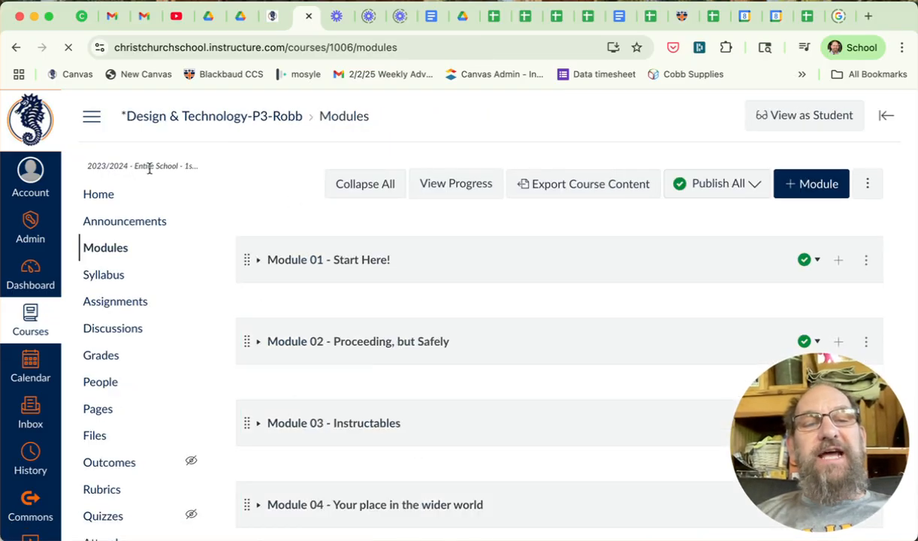
{"action": "scroll", "coordinate": [340, 220], "scroll_direction": "down", "scroll_amount": 5}
{"action": "scroll", "coordinate": [339, 220], "scroll_direction": "down", "scroll_amount": 3}
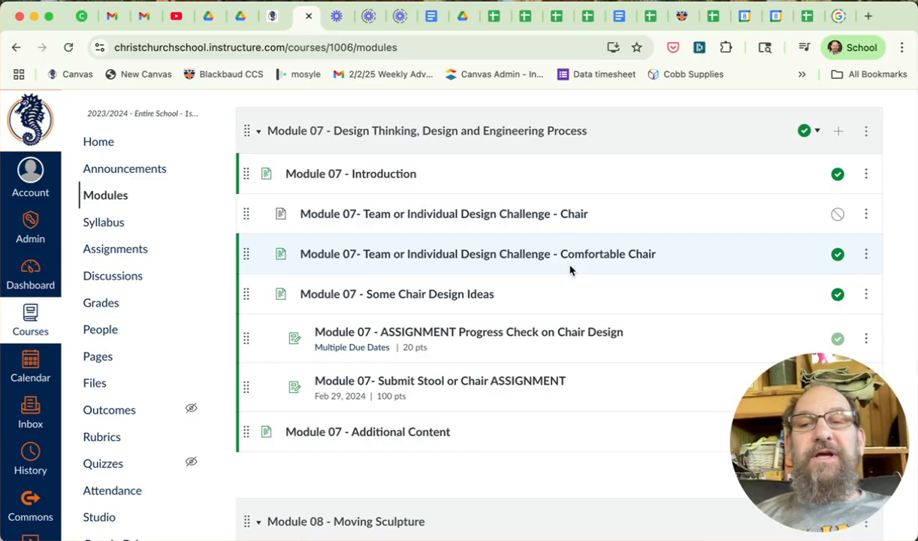
{"action": "left_click", "coordinate": [838, 133]}
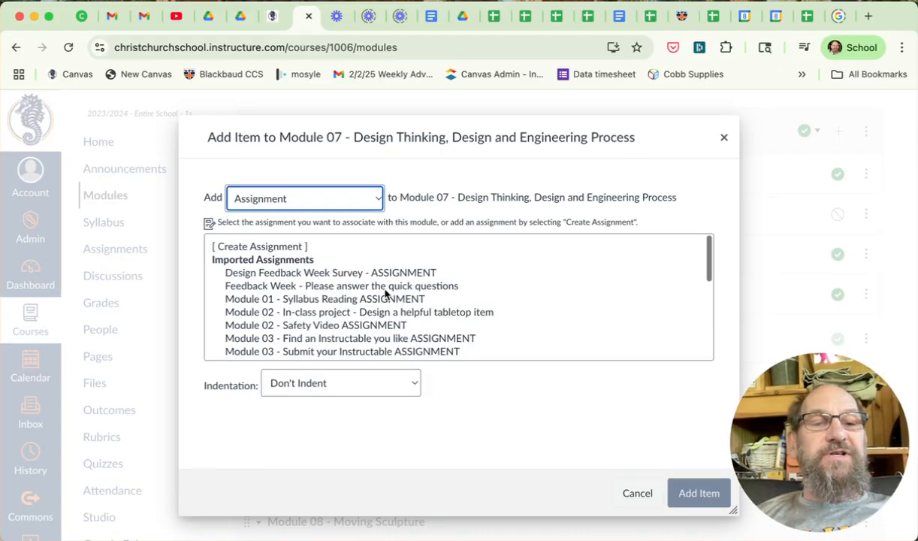
{"action": "scroll", "coordinate": [391, 311], "scroll_direction": "down", "scroll_amount": 10}
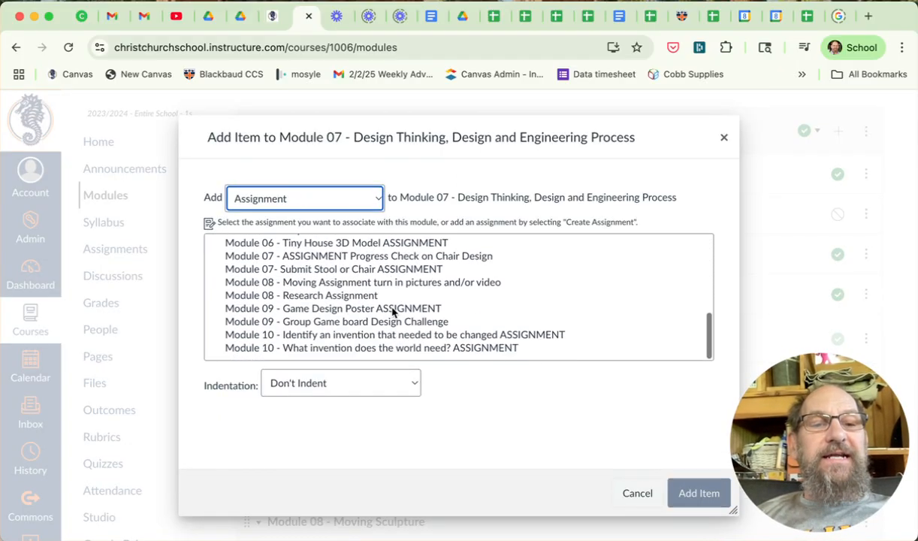
{"action": "scroll", "coordinate": [391, 311], "scroll_direction": "up", "scroll_amount": 10}
Browse the existing pages that can be added to Module 07, and leave without adding an item.
{"action": "left_click", "coordinate": [350, 199]}
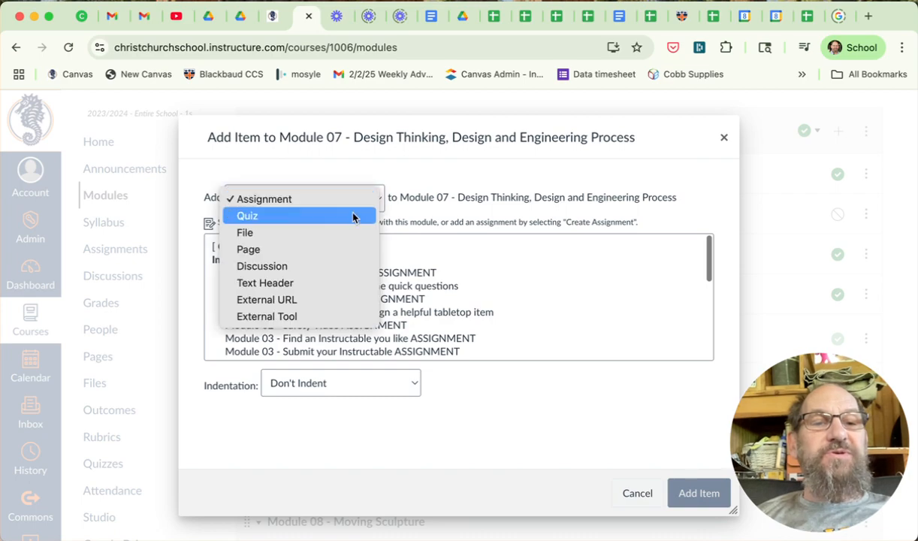
{"action": "left_click", "coordinate": [360, 250]}
{"action": "scroll", "coordinate": [403, 301], "scroll_direction": "down", "scroll_amount": 15}
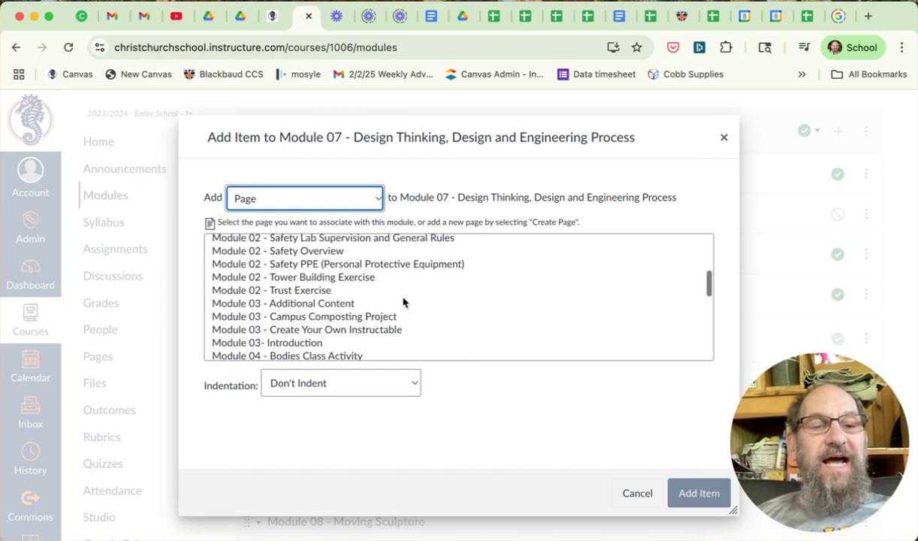
{"action": "scroll", "coordinate": [403, 302], "scroll_direction": "up", "scroll_amount": 10}
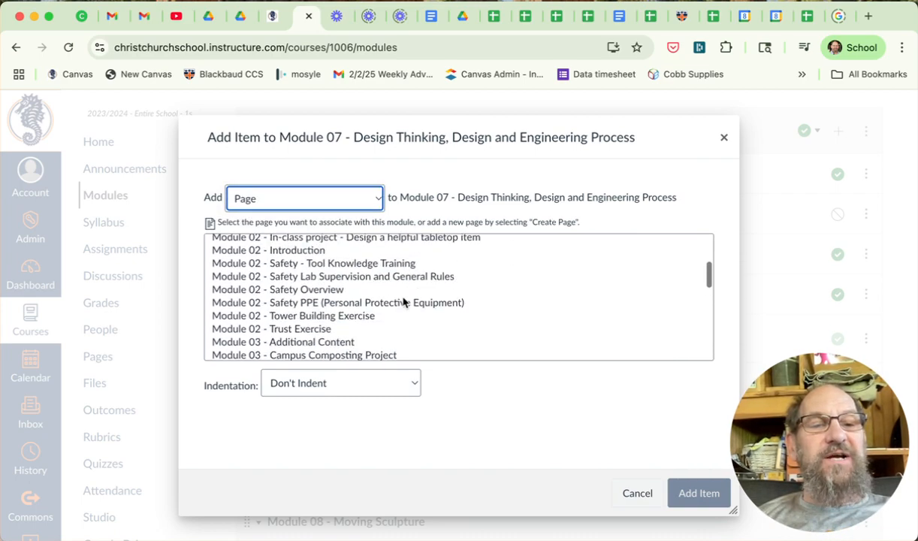
{"action": "scroll", "coordinate": [404, 301], "scroll_direction": "up", "scroll_amount": 2}
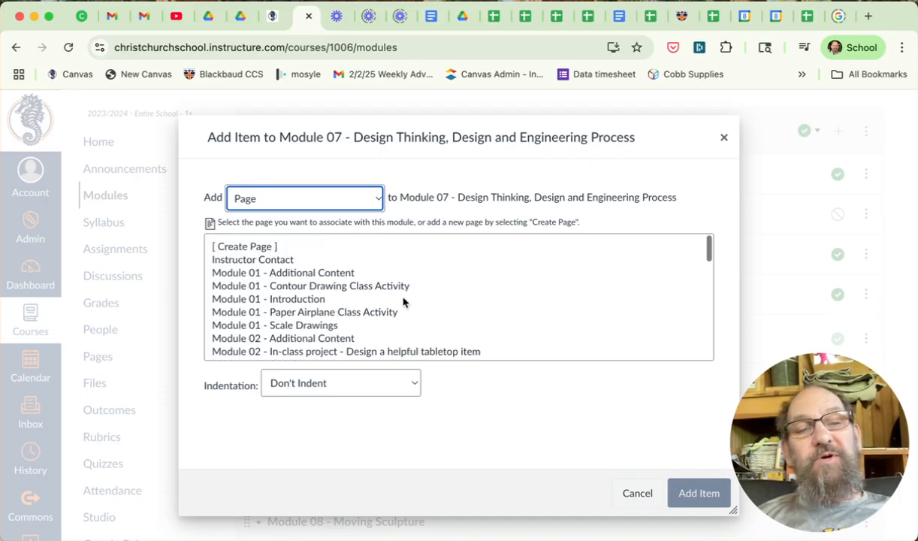
{"action": "left_click", "coordinate": [357, 195]}
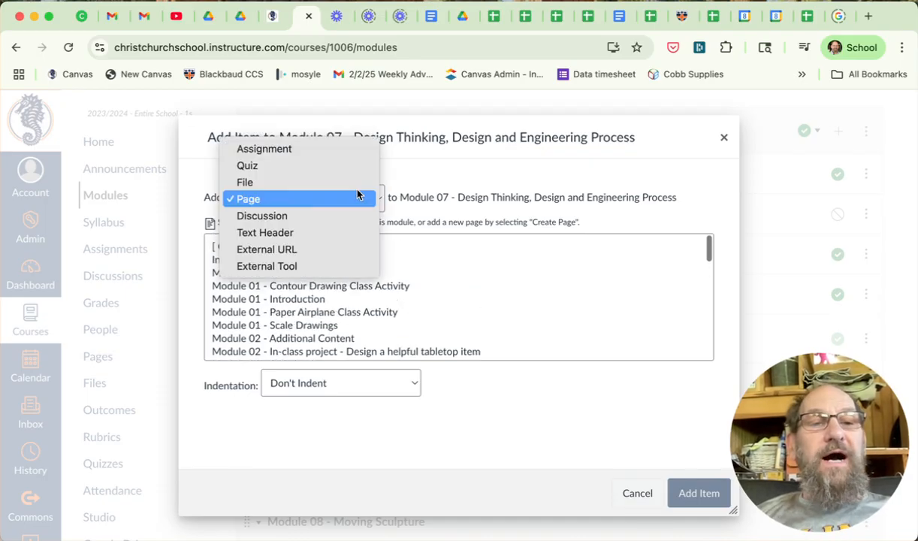
{"action": "left_click", "coordinate": [637, 497]}
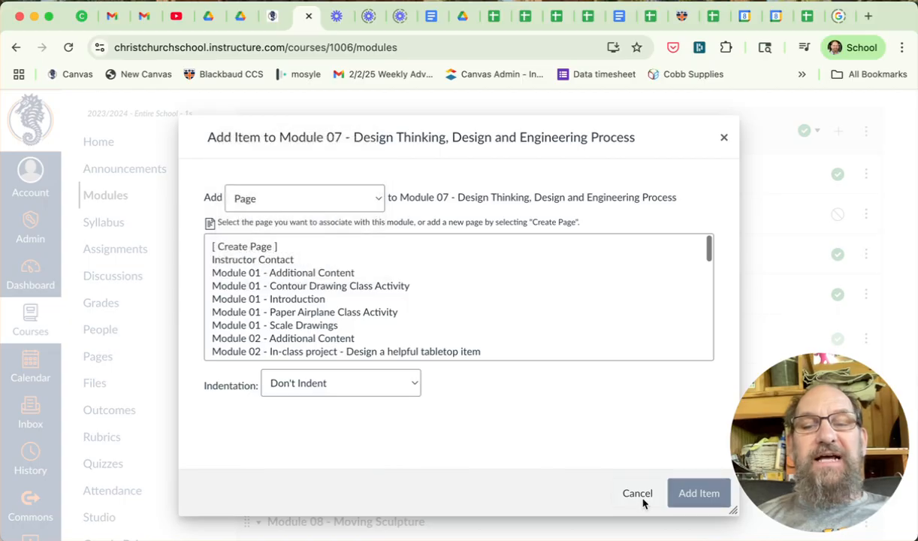
{"action": "left_click", "coordinate": [638, 494]}
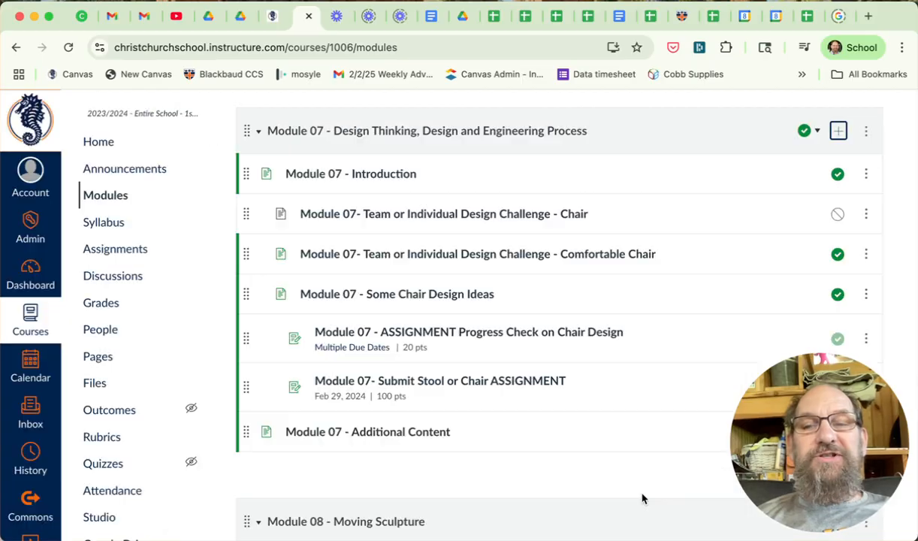
Review the options for adding a new page, a discussion, a quiz or an assignment to Module 07.
{"action": "left_click", "coordinate": [838, 131]}
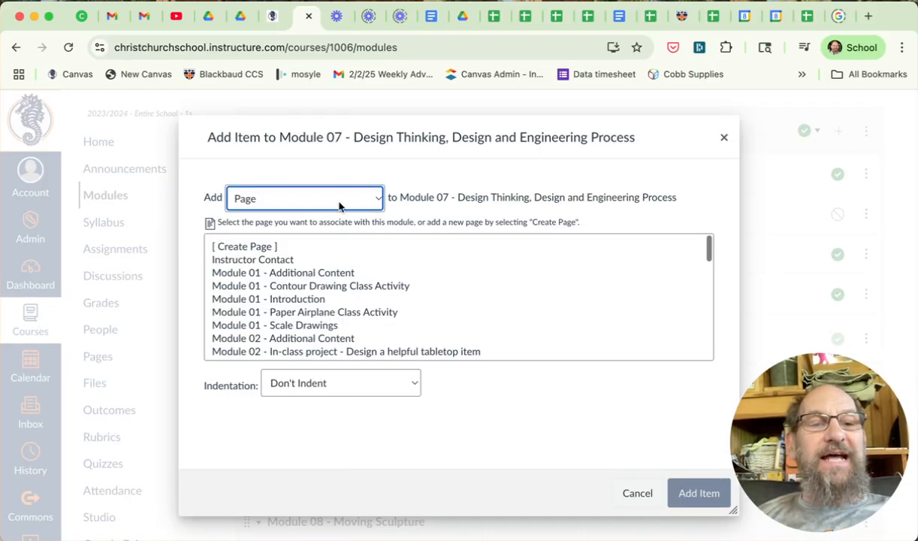
{"action": "left_click", "coordinate": [259, 248]}
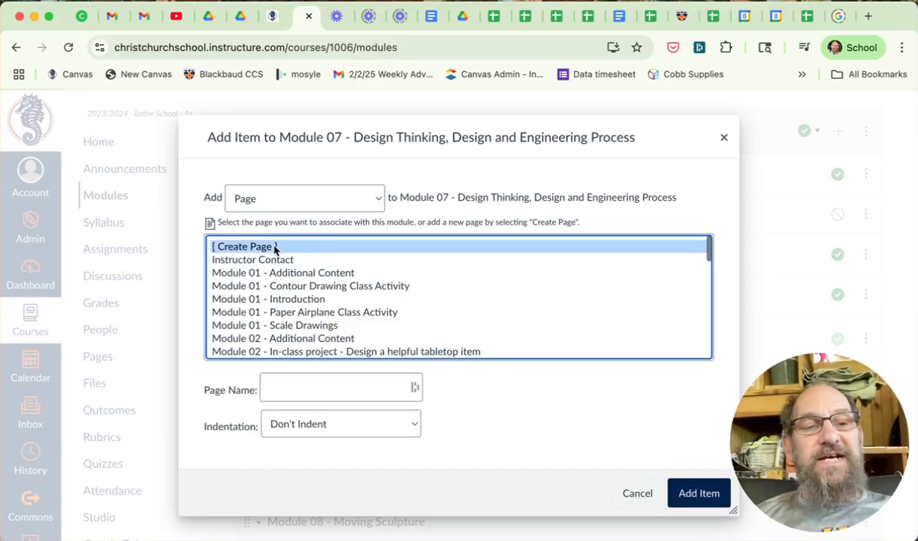
{"action": "left_click", "coordinate": [284, 200]}
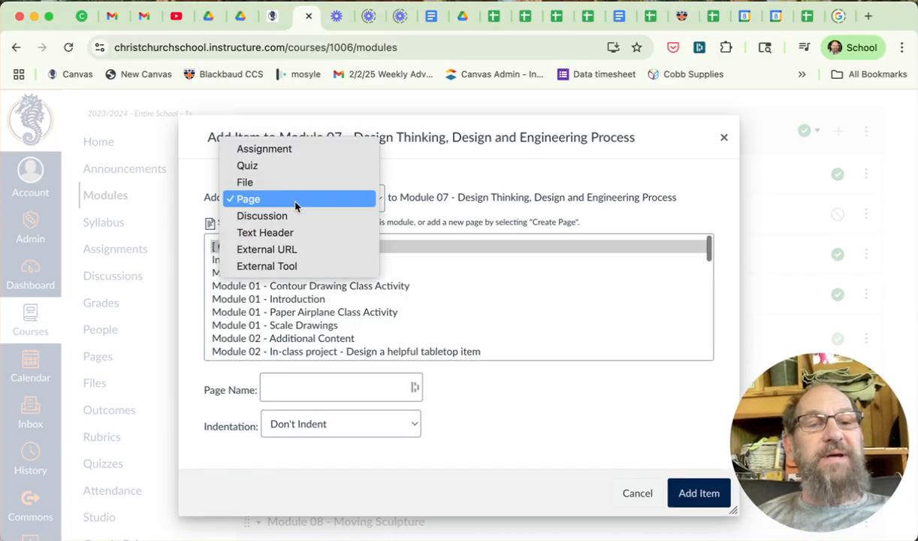
{"action": "left_click", "coordinate": [290, 216]}
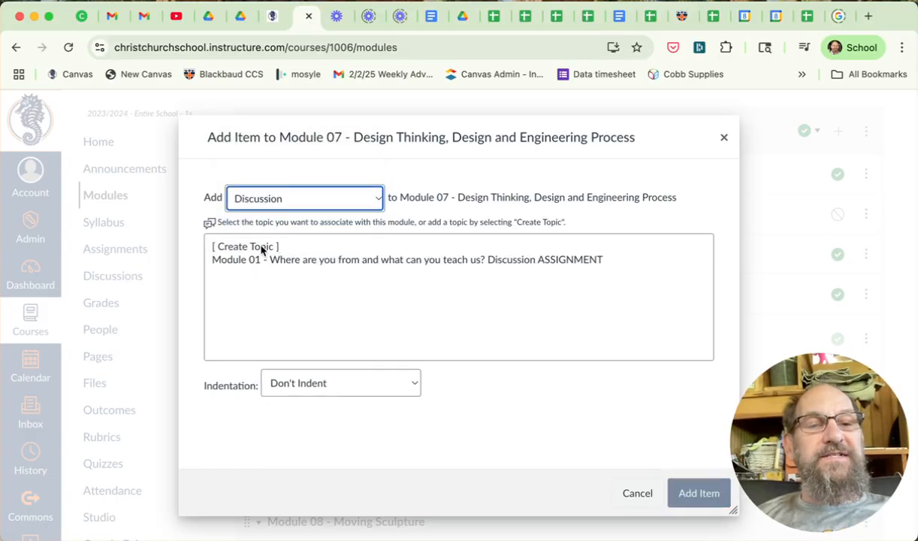
{"action": "left_click", "coordinate": [304, 200]}
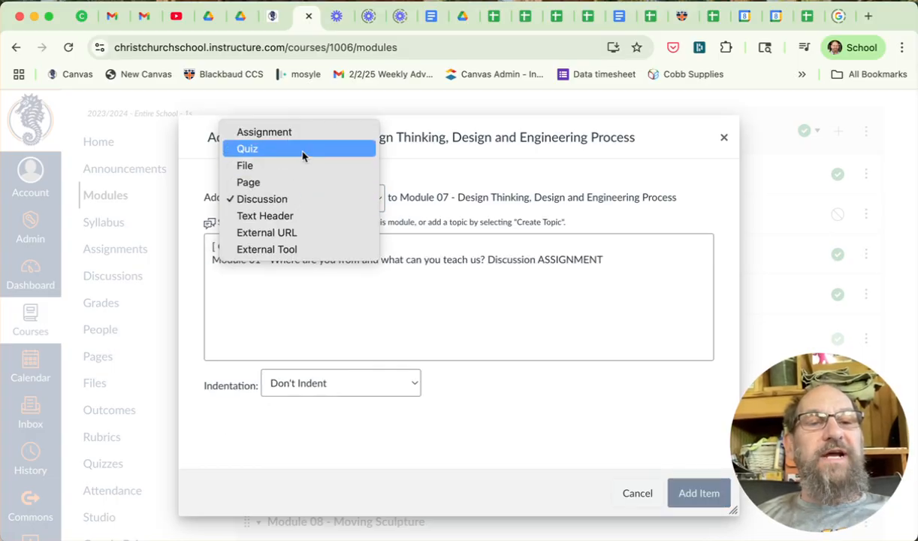
{"action": "left_click", "coordinate": [303, 150]}
{"action": "left_click", "coordinate": [283, 199]}
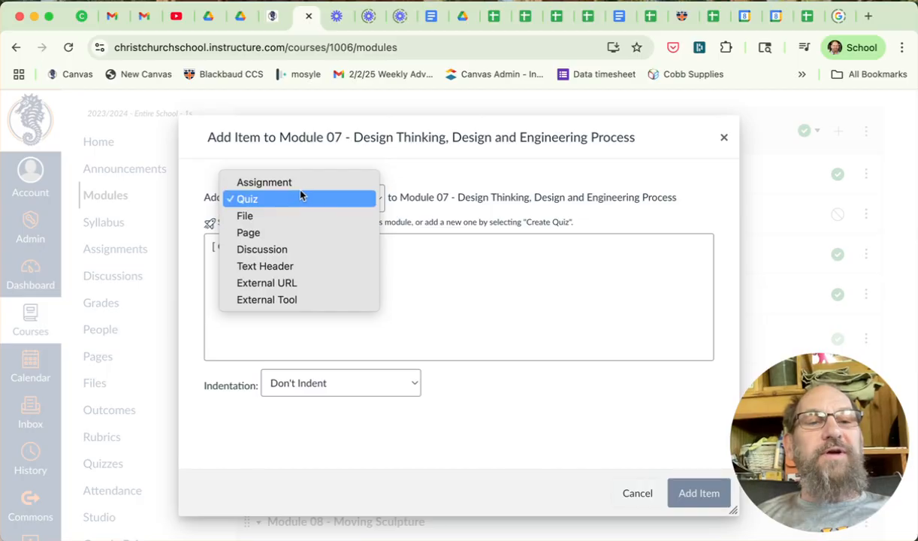
{"action": "left_click", "coordinate": [300, 184]}
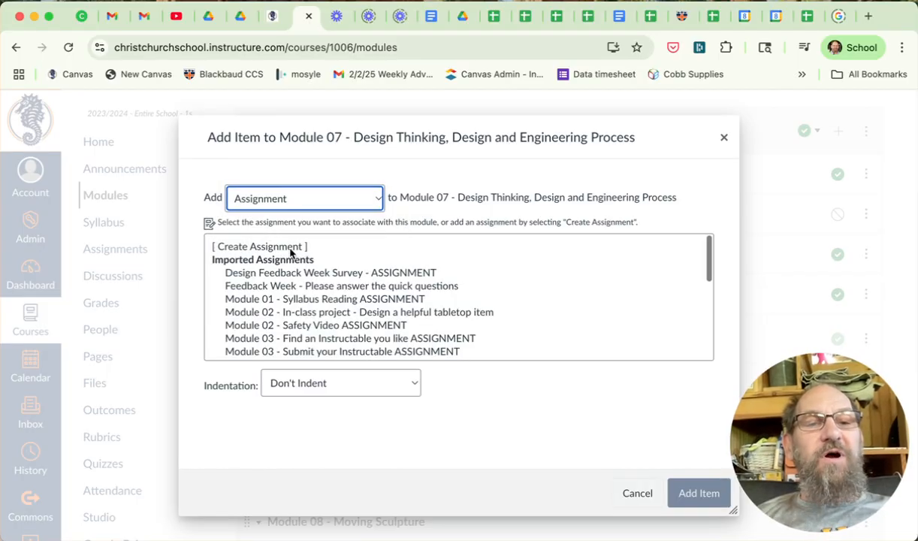
View the name and indentation options for creating a new assignment in Module 07, and cancel without adding it.
{"action": "left_click", "coordinate": [290, 248]}
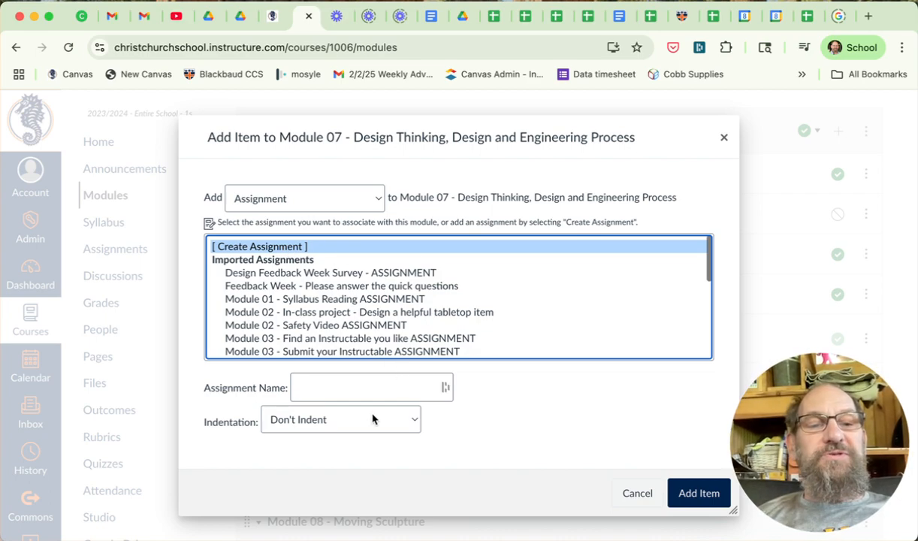
{"action": "left_click", "coordinate": [339, 419]}
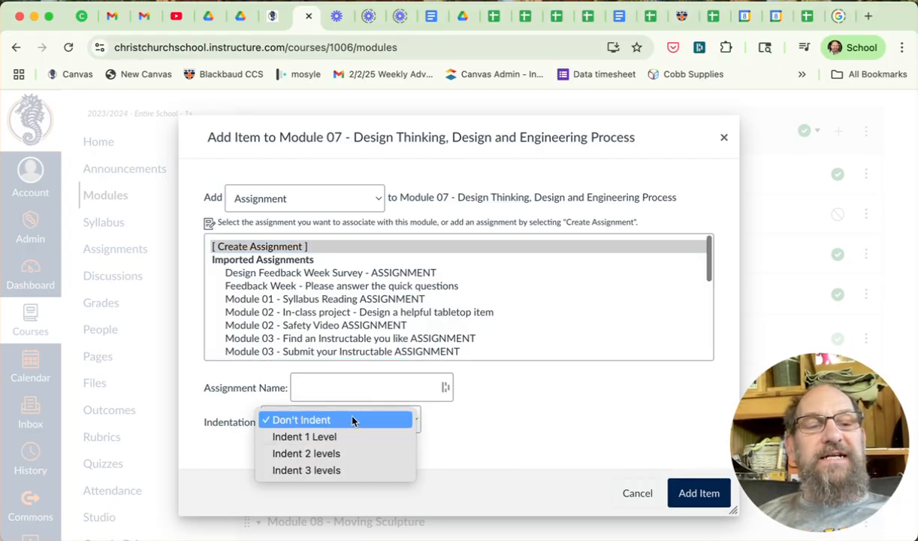
{"action": "left_click", "coordinate": [638, 492]}
{"action": "left_click", "coordinate": [641, 494]}
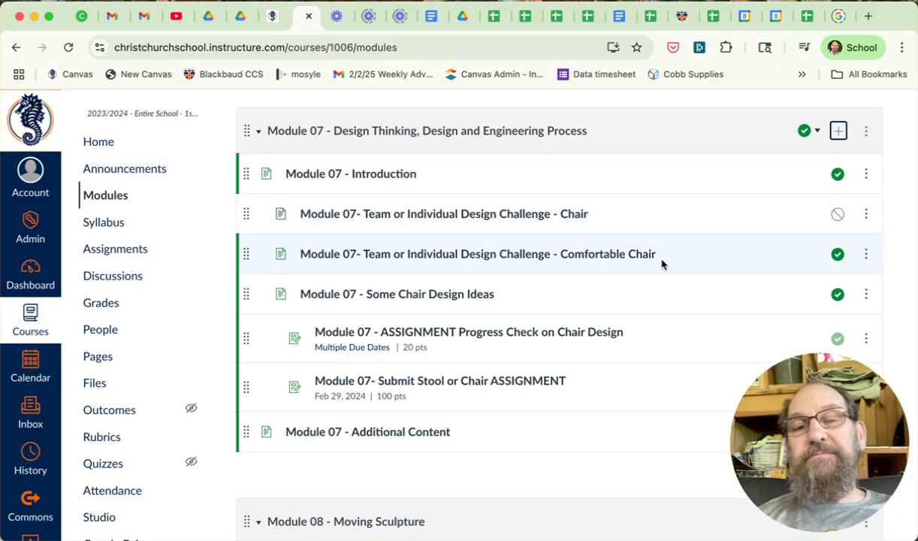
Review the actions available for the unpublished "Team or Individual Design Challenge - Chair" page in Module 07.
{"action": "left_click", "coordinate": [863, 216]}
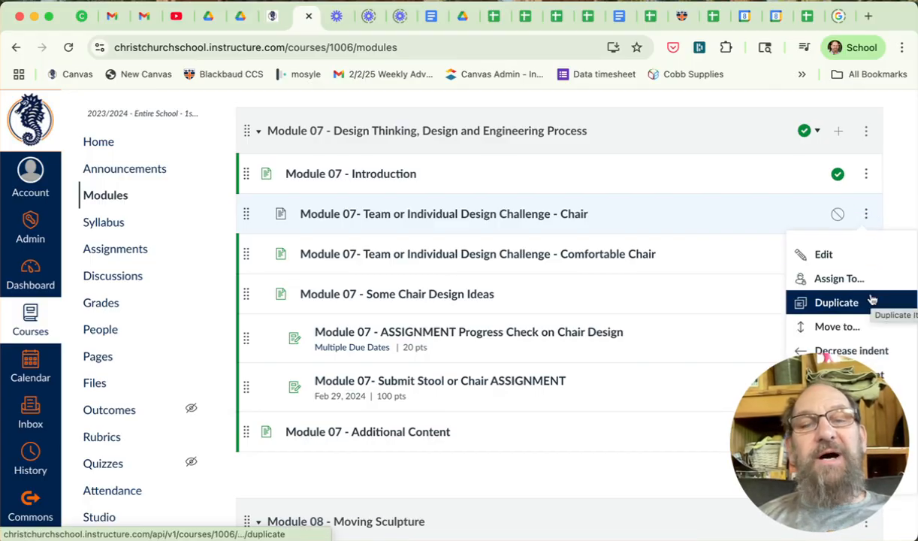
{"action": "left_click", "coordinate": [673, 254]}
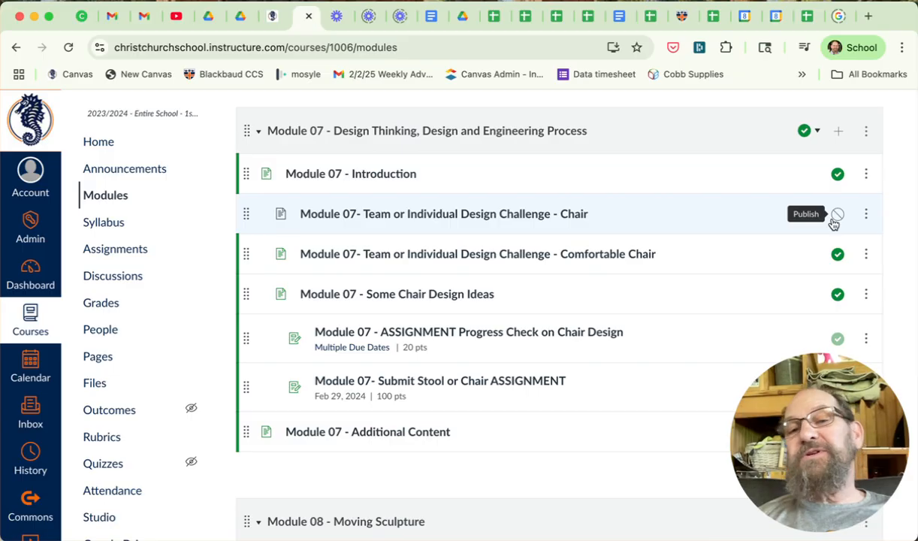
{"action": "left_click", "coordinate": [865, 215]}
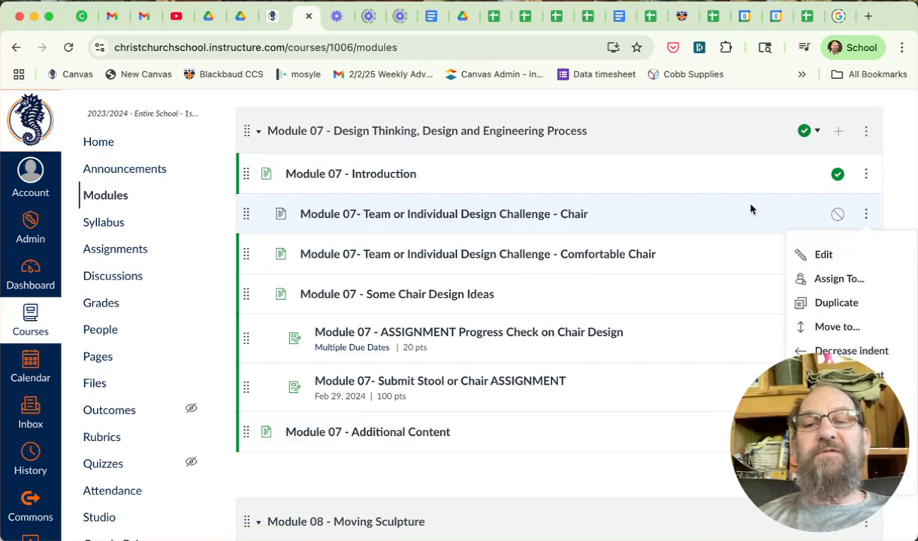
{"action": "left_click", "coordinate": [714, 221]}
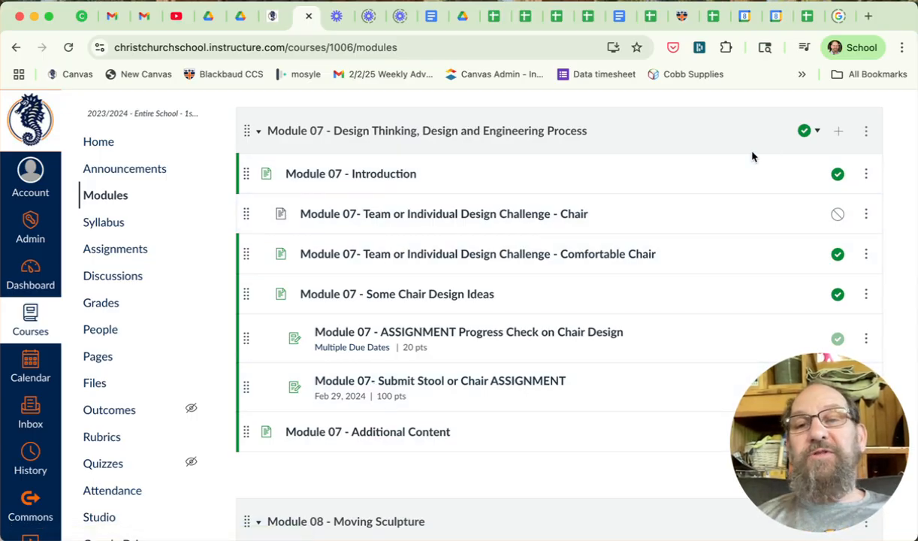
Open the settings of Module 07 - Design Thinking, Design and Engineering Process for editing.
{"action": "left_click", "coordinate": [865, 131]}
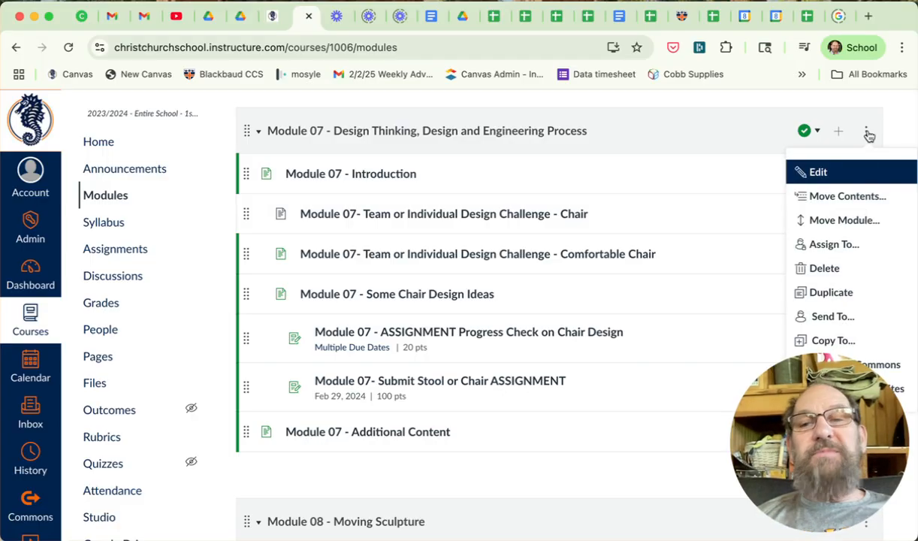
{"action": "left_click", "coordinate": [839, 176]}
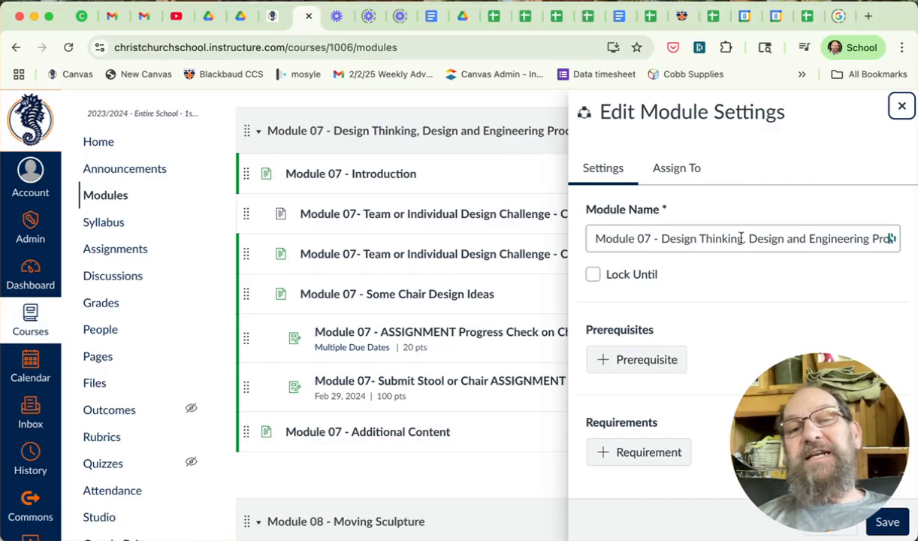
Review the Lock Until date and time options and the visibility choices for assigning Module 07, leaving both unchanged.
{"action": "left_click", "coordinate": [592, 274]}
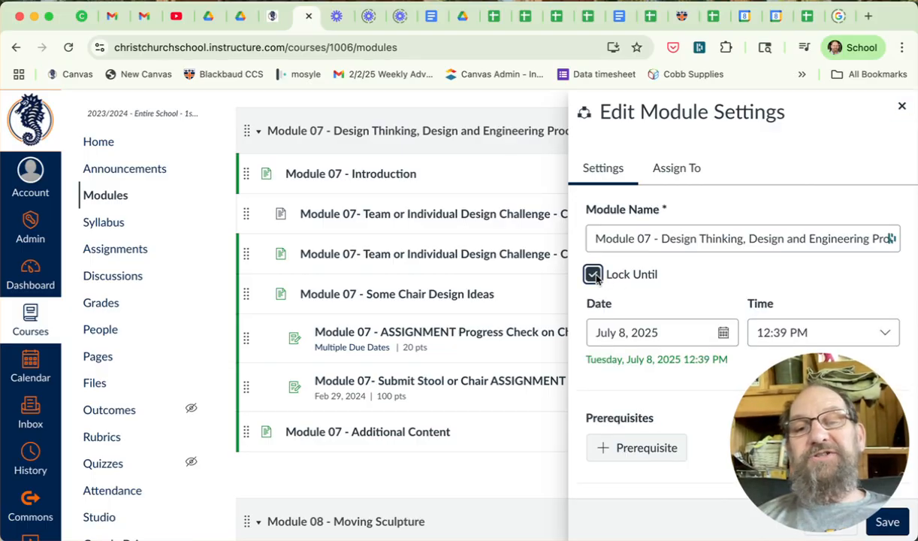
{"action": "left_click", "coordinate": [592, 274]}
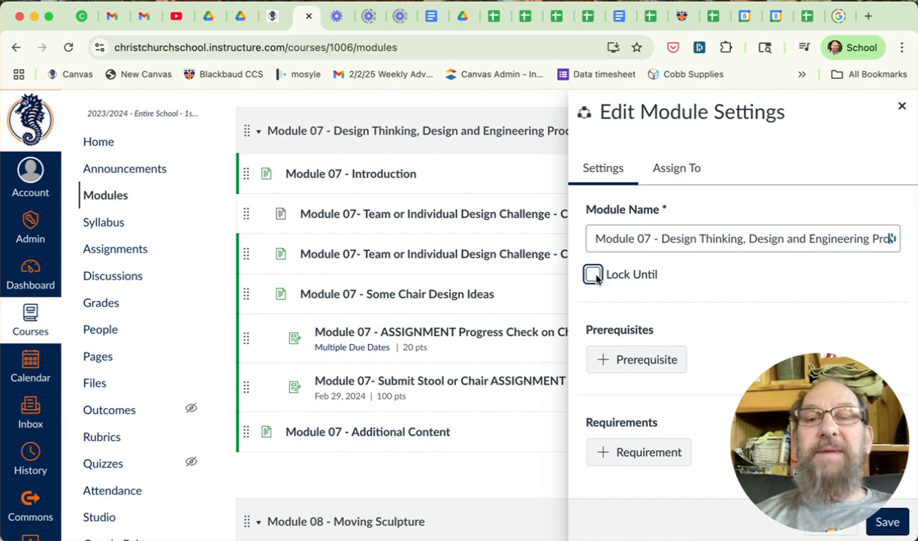
{"action": "left_click", "coordinate": [664, 171]}
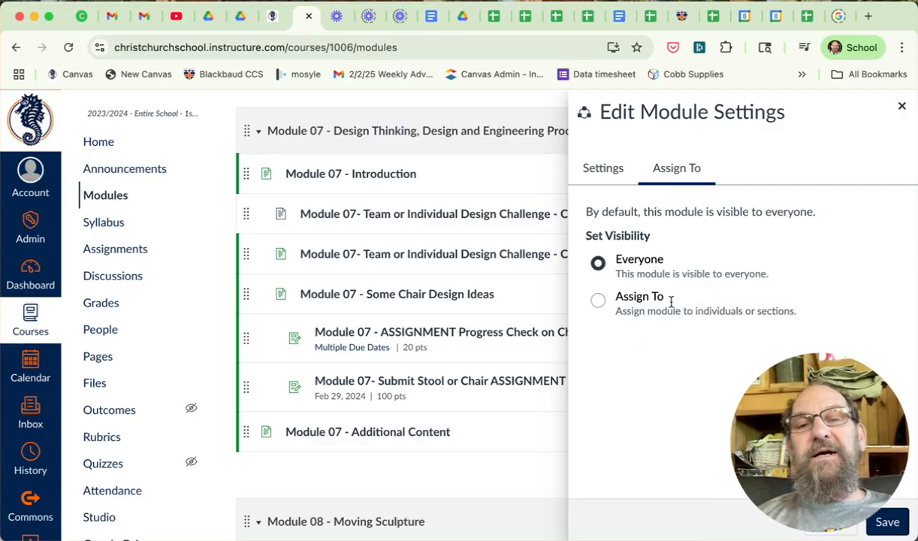
{"action": "left_click", "coordinate": [603, 166]}
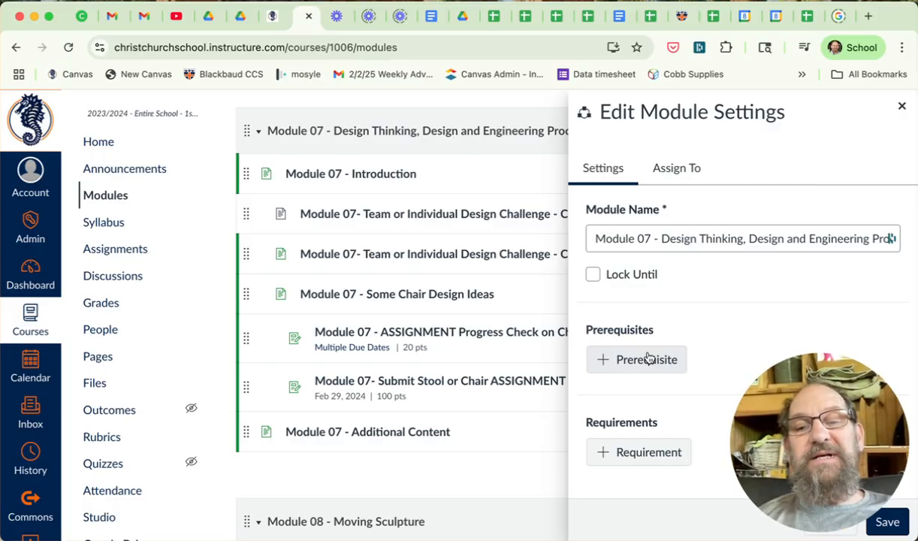
Add a Complete all requirement that students mark the Module 07 - Introduction page as done.
{"action": "left_click", "coordinate": [669, 453]}
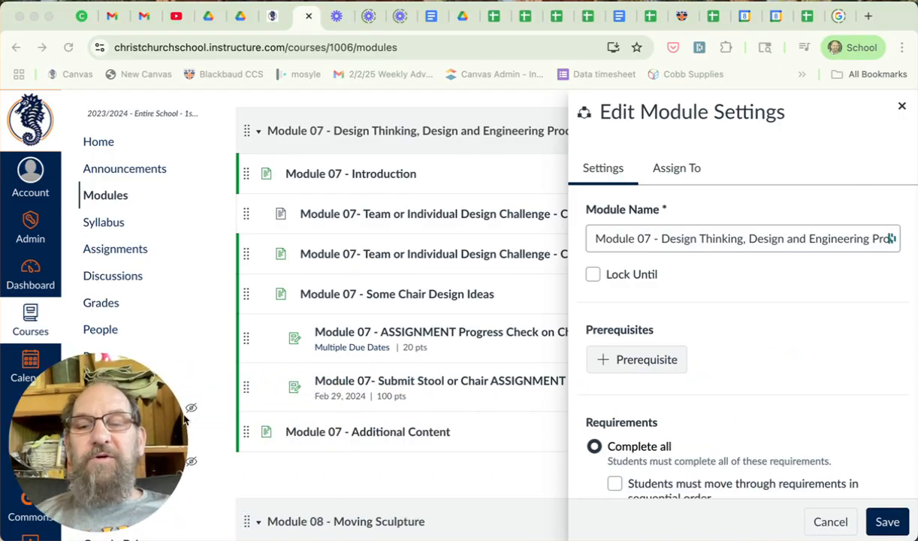
{"action": "scroll", "coordinate": [826, 398], "scroll_direction": "down", "scroll_amount": 4}
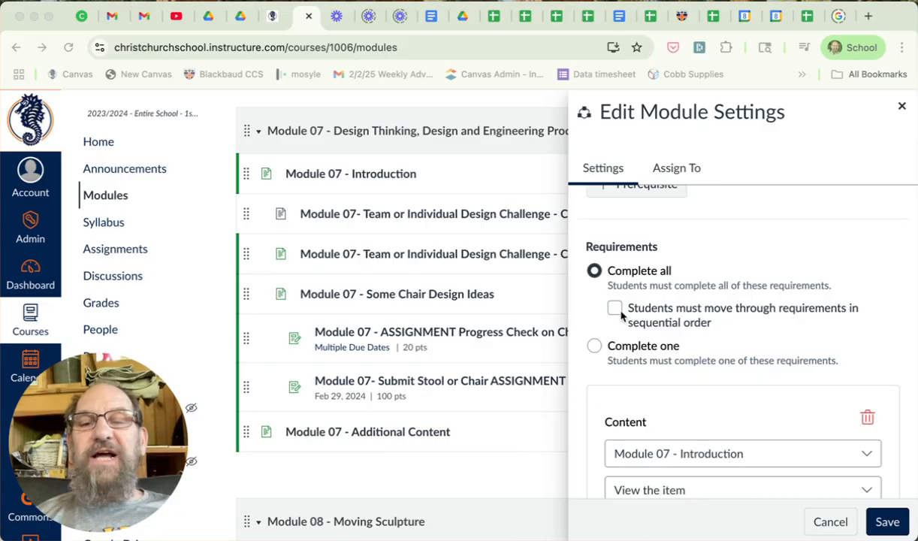
{"action": "left_click", "coordinate": [620, 315]}
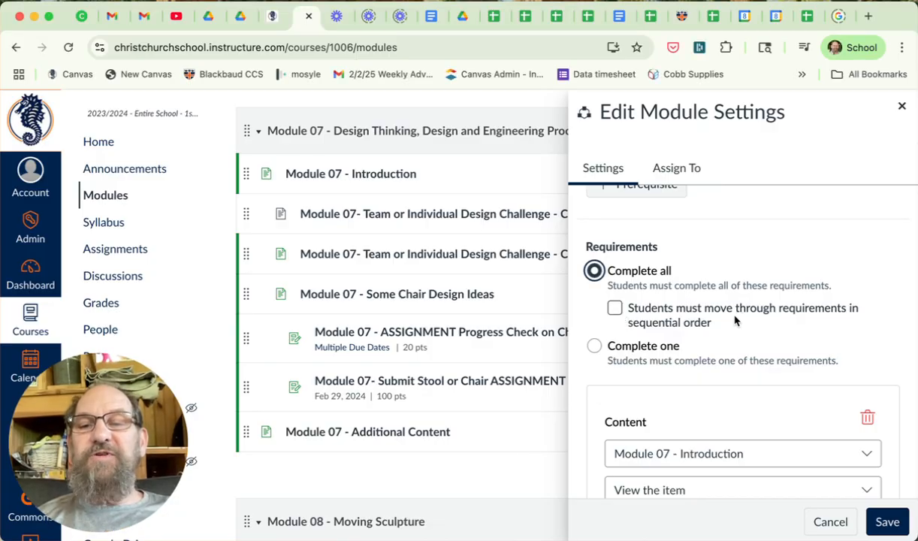
{"action": "scroll", "coordinate": [777, 425], "scroll_direction": "down", "scroll_amount": 3}
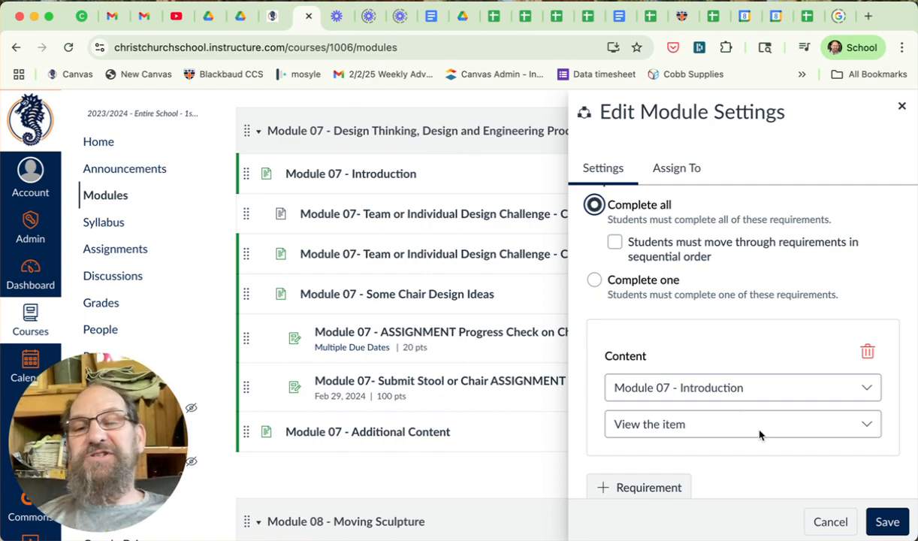
{"action": "left_click", "coordinate": [759, 426]}
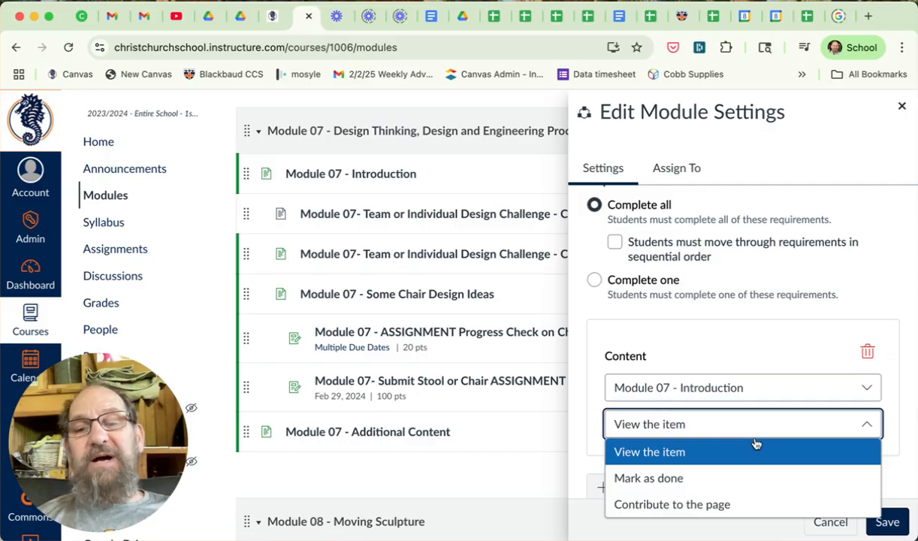
{"action": "left_click", "coordinate": [744, 476]}
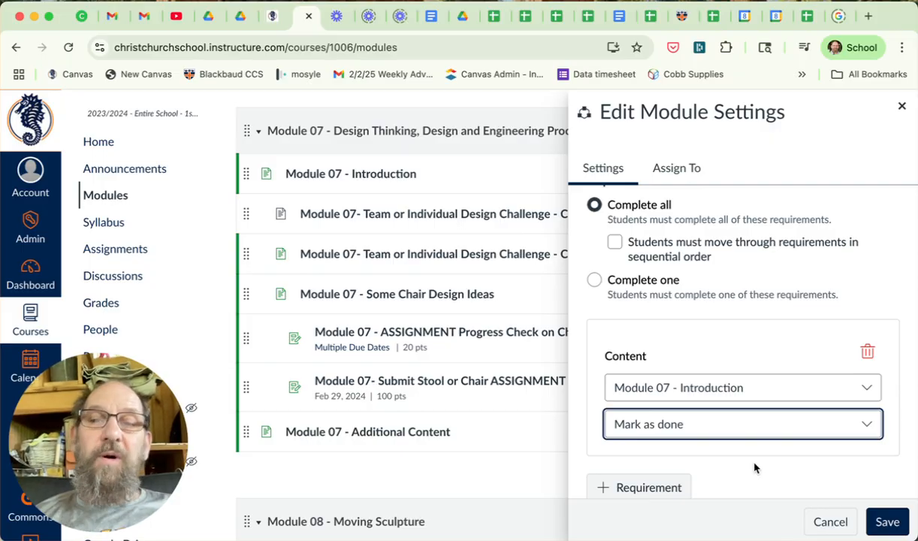
Add a second requirement that the Module 07 Team or Individual Design Challenge - Chair page be marked as done.
{"action": "scroll", "coordinate": [754, 467], "scroll_direction": "down", "scroll_amount": 1}
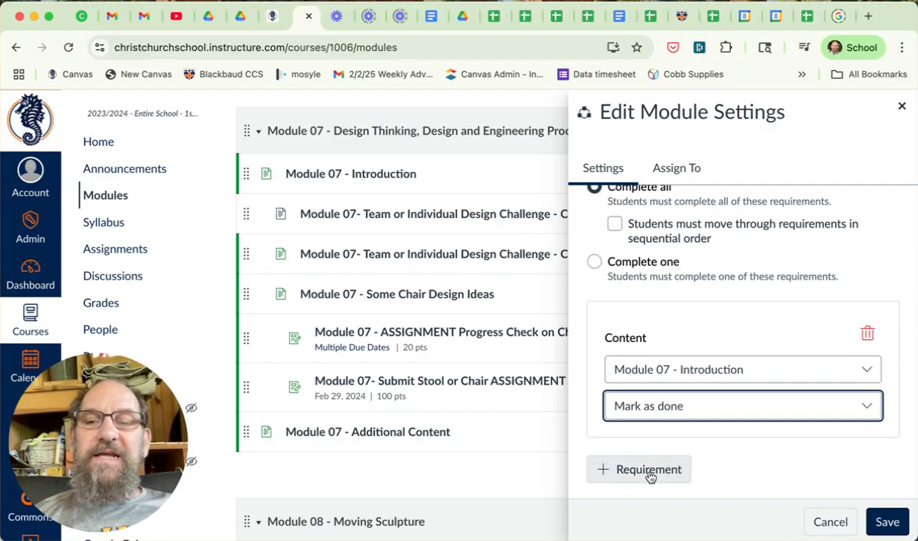
{"action": "left_click", "coordinate": [672, 474]}
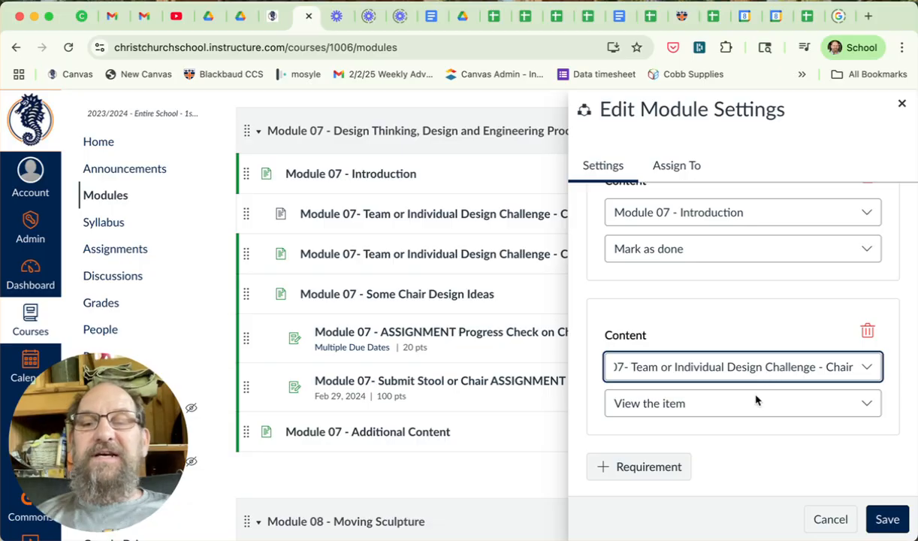
{"action": "left_click", "coordinate": [754, 401]}
{"action": "left_click", "coordinate": [744, 455]}
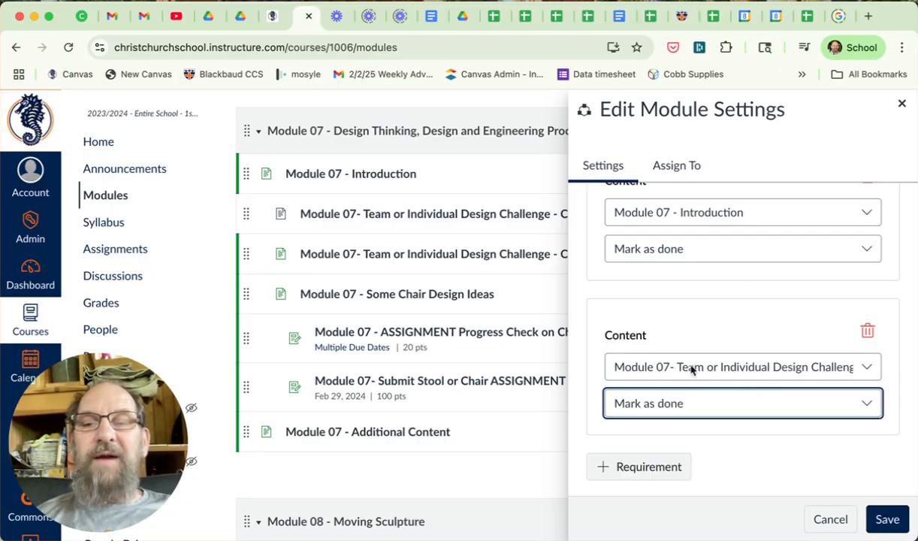
Review both content requirements of Module 07 and cancel the module settings without saving.
{"action": "scroll", "coordinate": [755, 283], "scroll_direction": "up", "scroll_amount": 1}
{"action": "scroll", "coordinate": [755, 282], "scroll_direction": "up", "scroll_amount": 2}
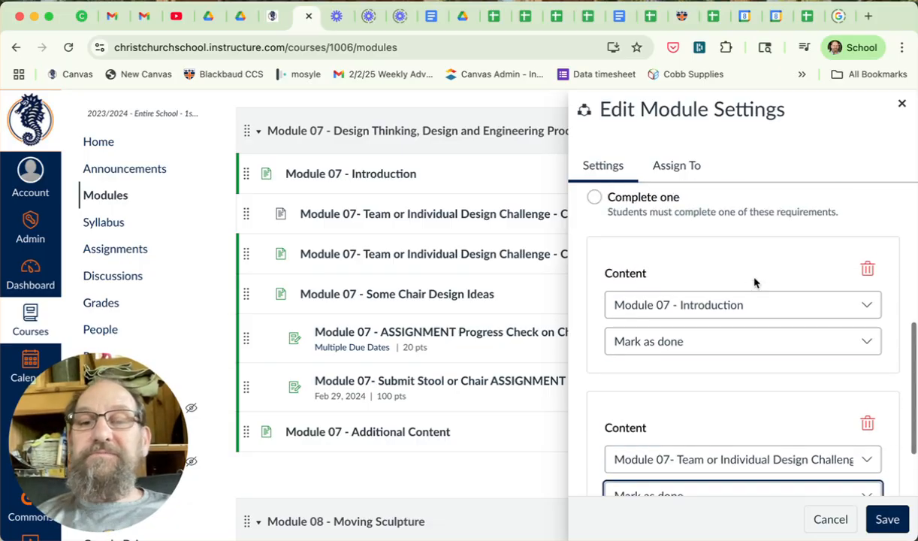
{"action": "scroll", "coordinate": [755, 282], "scroll_direction": "down", "scroll_amount": 2}
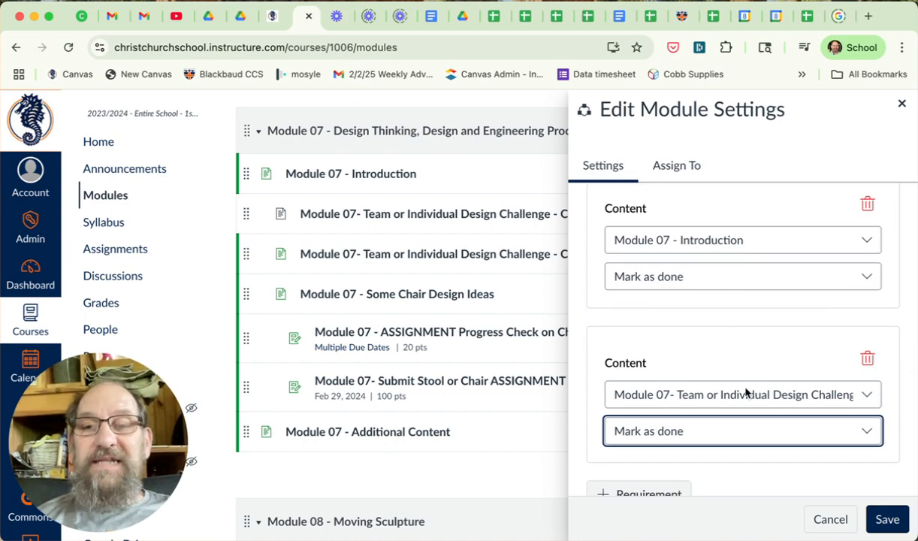
{"action": "scroll", "coordinate": [738, 436], "scroll_direction": "down", "scroll_amount": 1}
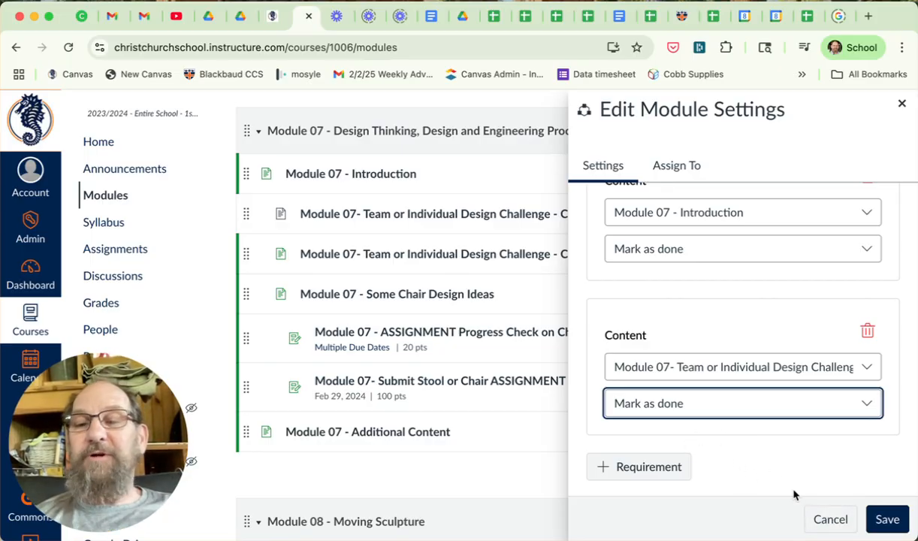
{"action": "left_click", "coordinate": [820, 519]}
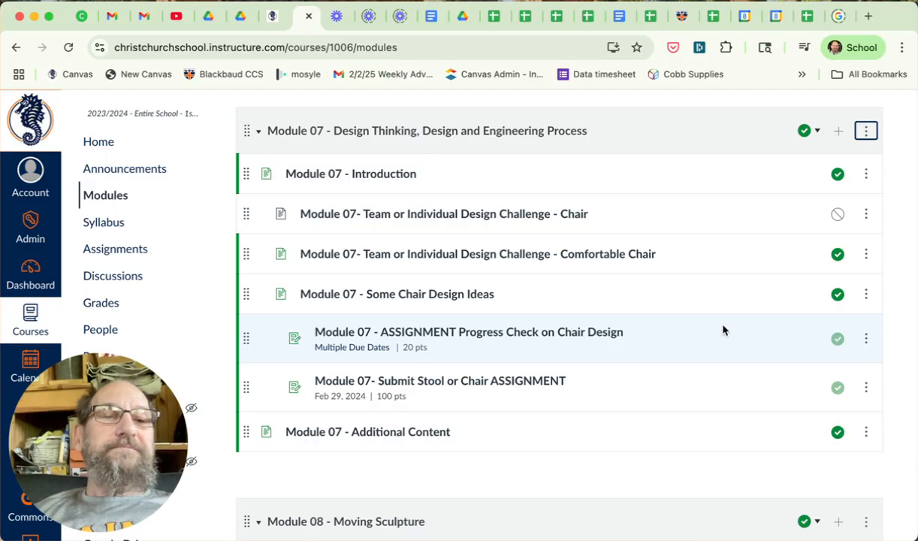
{"action": "left_click", "coordinate": [726, 1]}
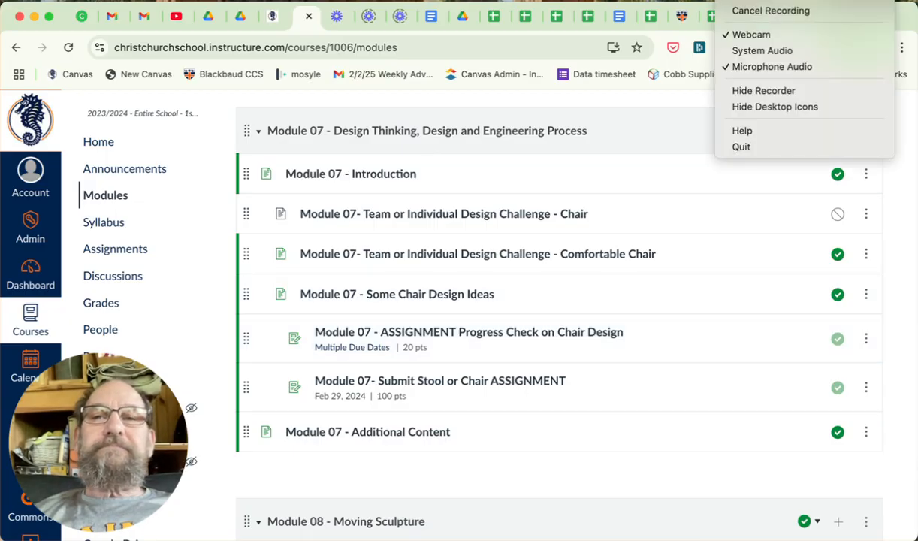